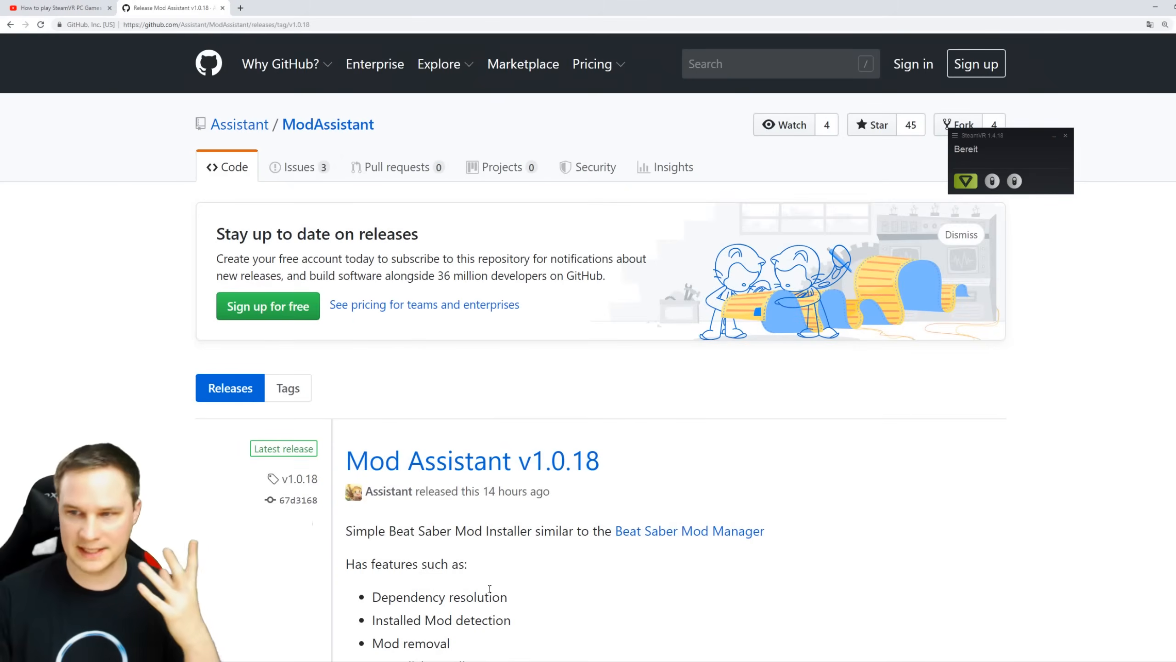
- Switch from the GitHub release page to the YouTube wireless SteamVR tutorial
{"action": "left_click", "coordinate": [74, 9]}
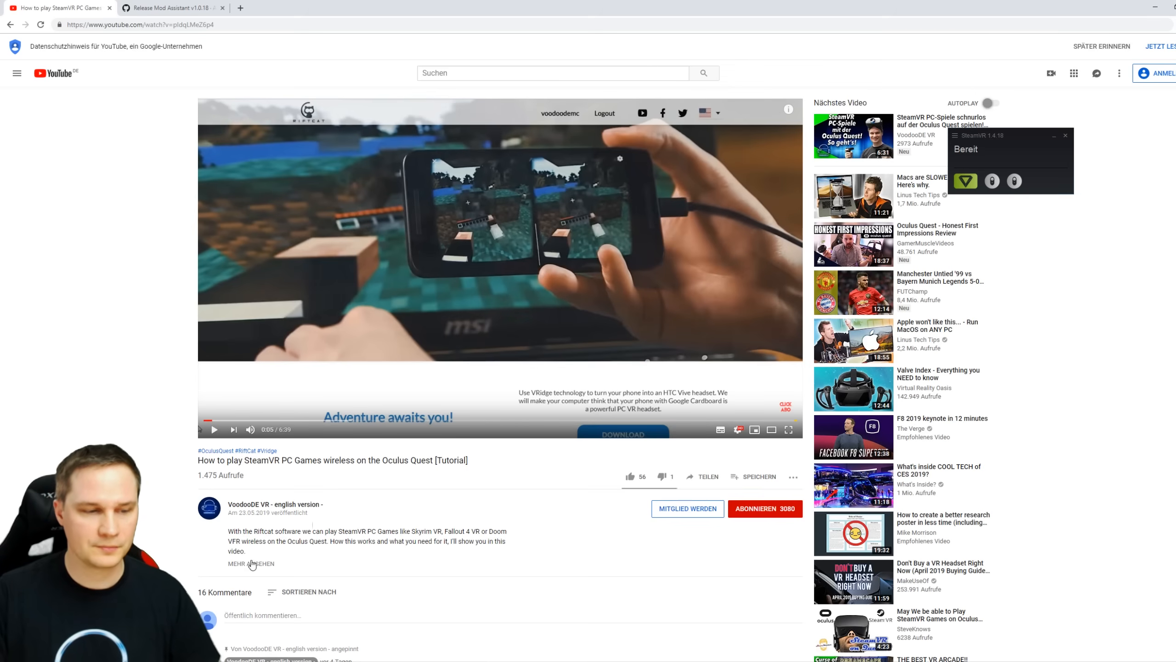
- Expand the tutorial description to reveal the RiftCat and VRidge download links
{"action": "left_click", "coordinate": [250, 564]}
{"action": "scroll", "coordinate": [306, 411], "scroll_direction": "down", "scroll_amount": 2}
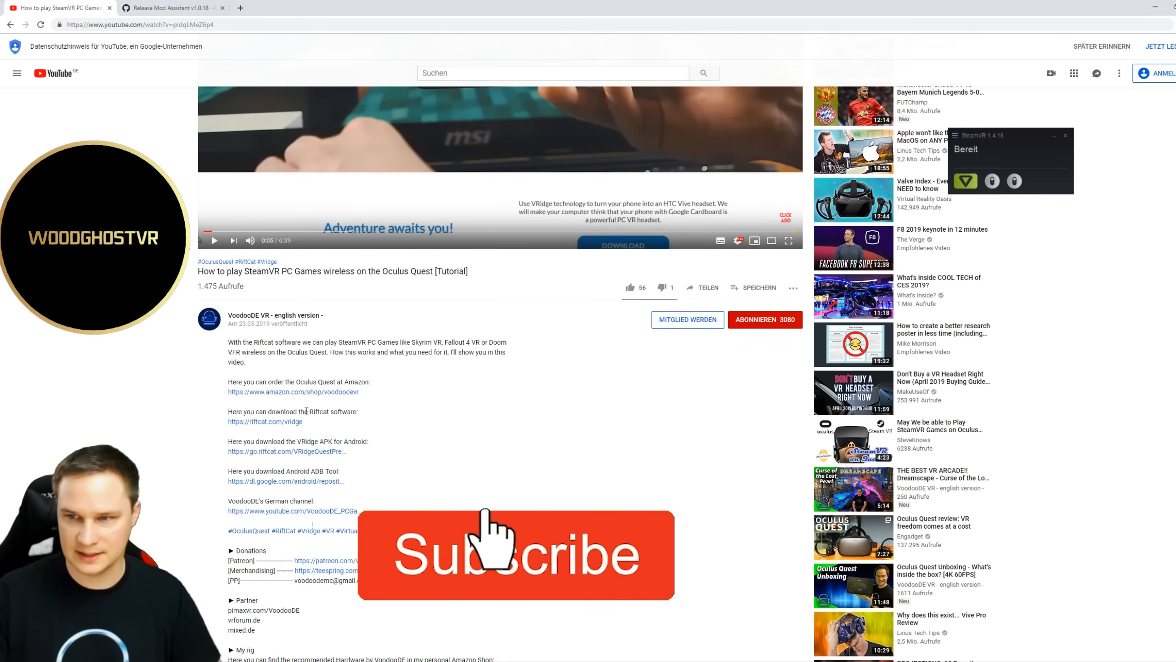
{"action": "scroll", "coordinate": [306, 411], "scroll_direction": "up", "scroll_amount": 2}
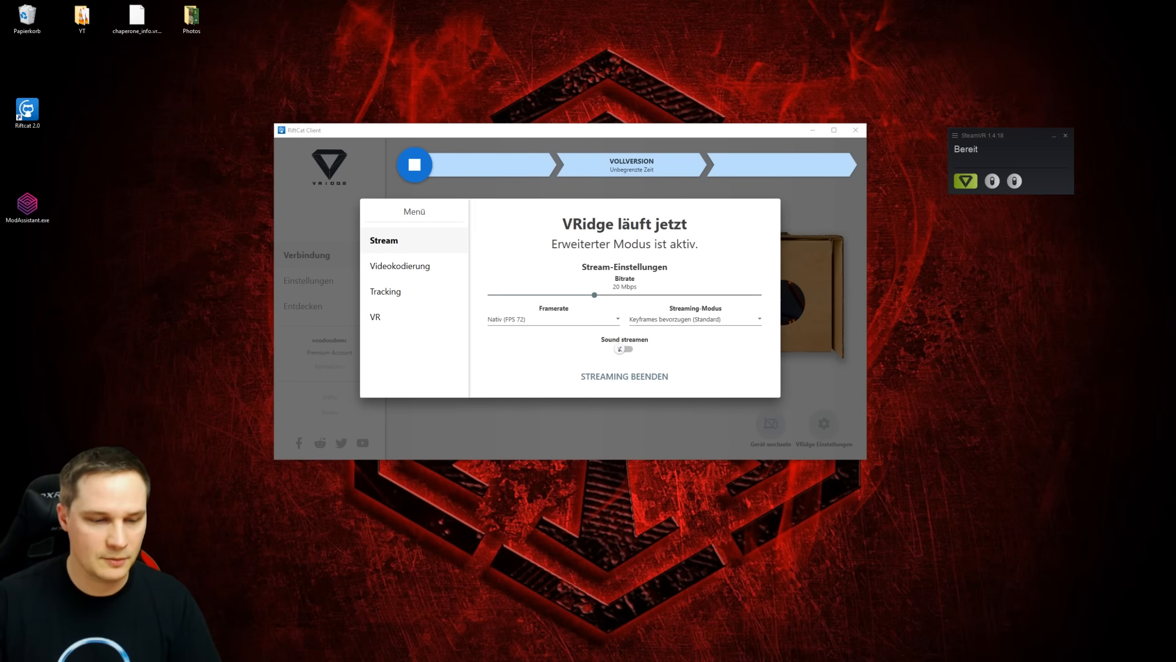
- Bring Chrome forward and return to the Mod Assistant v1.0.18 release page with ModAssistant.exe
{"action": "key", "text": "alt+Tab"}
{"action": "left_click", "coordinate": [175, 8]}
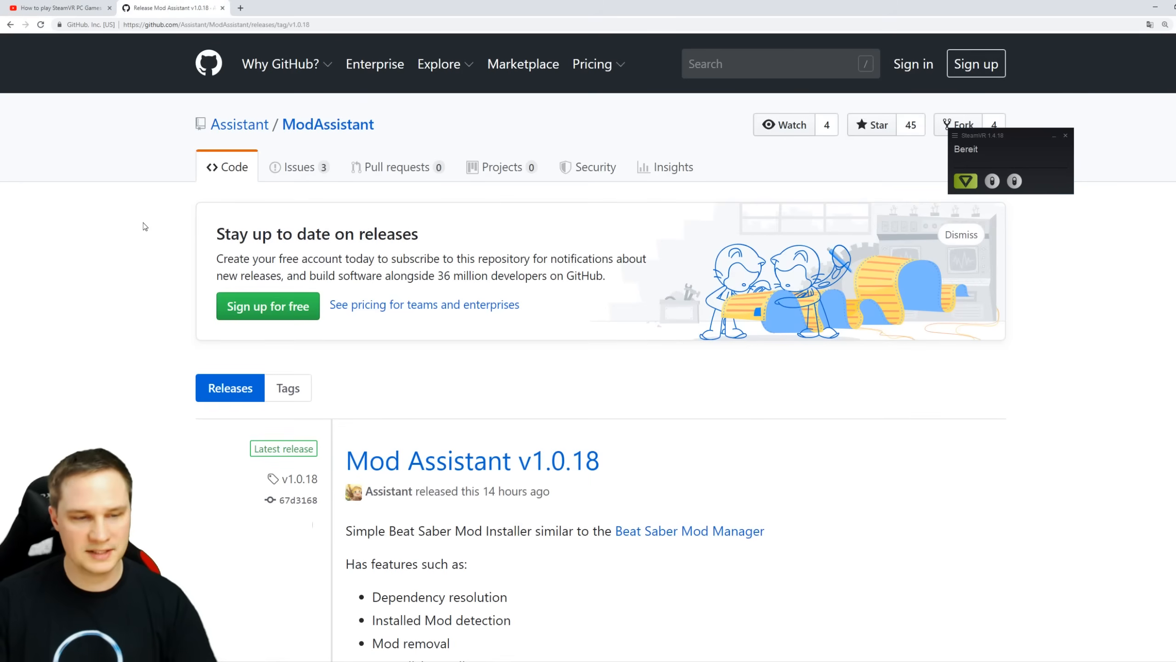
{"action": "scroll", "coordinate": [108, 253], "scroll_direction": "down", "scroll_amount": 1}
{"action": "scroll", "coordinate": [109, 253], "scroll_direction": "down", "scroll_amount": 2}
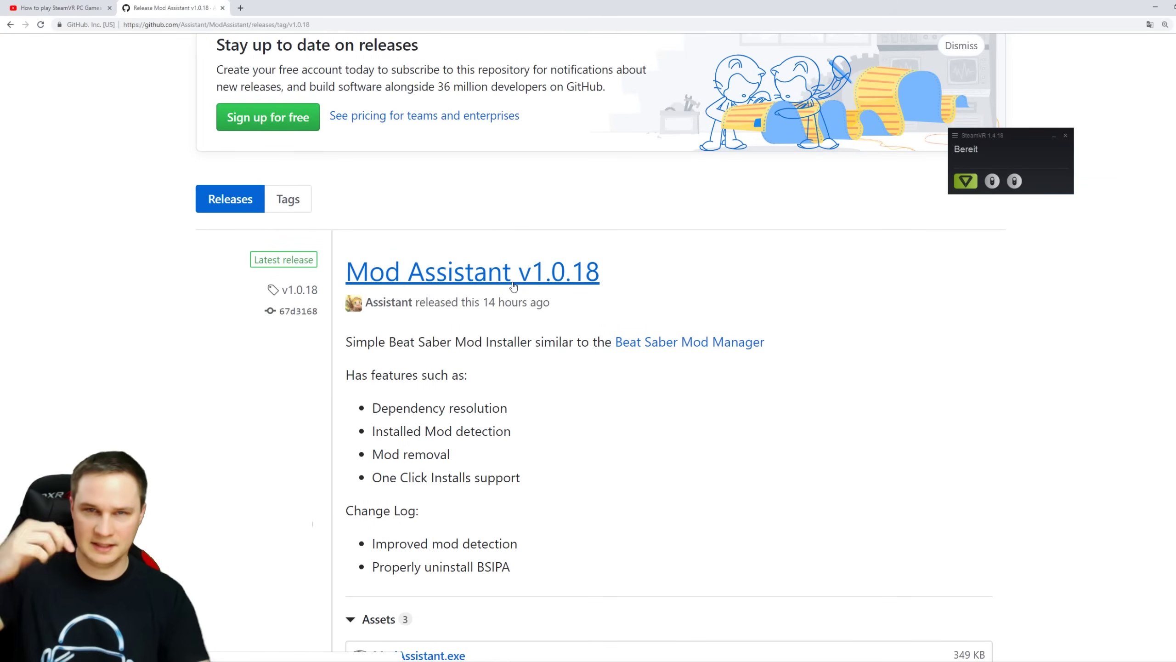
{"action": "scroll", "coordinate": [514, 287], "scroll_direction": "down", "scroll_amount": 3}
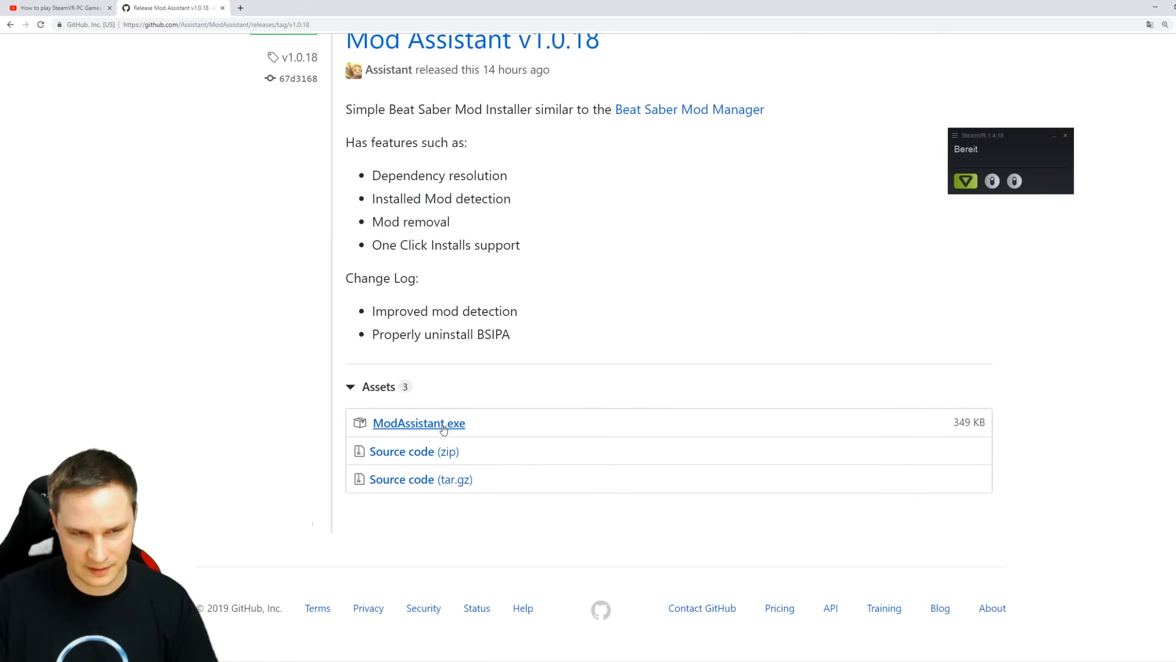
{"action": "left_click", "coordinate": [451, 388]}
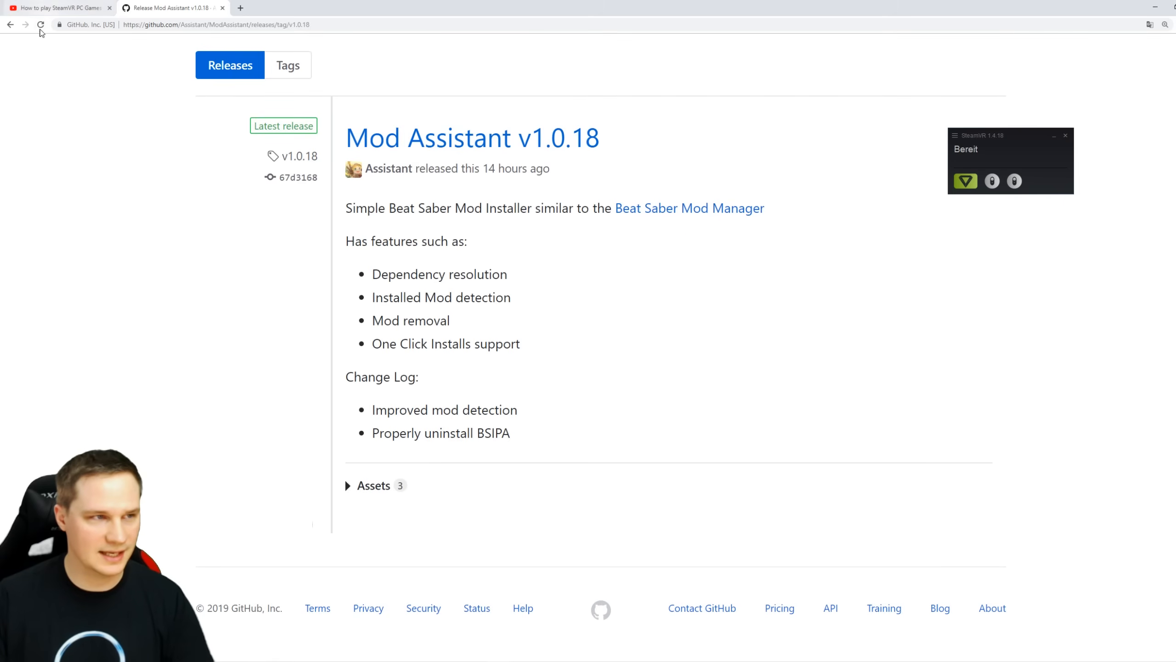
{"action": "scroll", "coordinate": [418, 293], "scroll_direction": "down", "scroll_amount": 1}
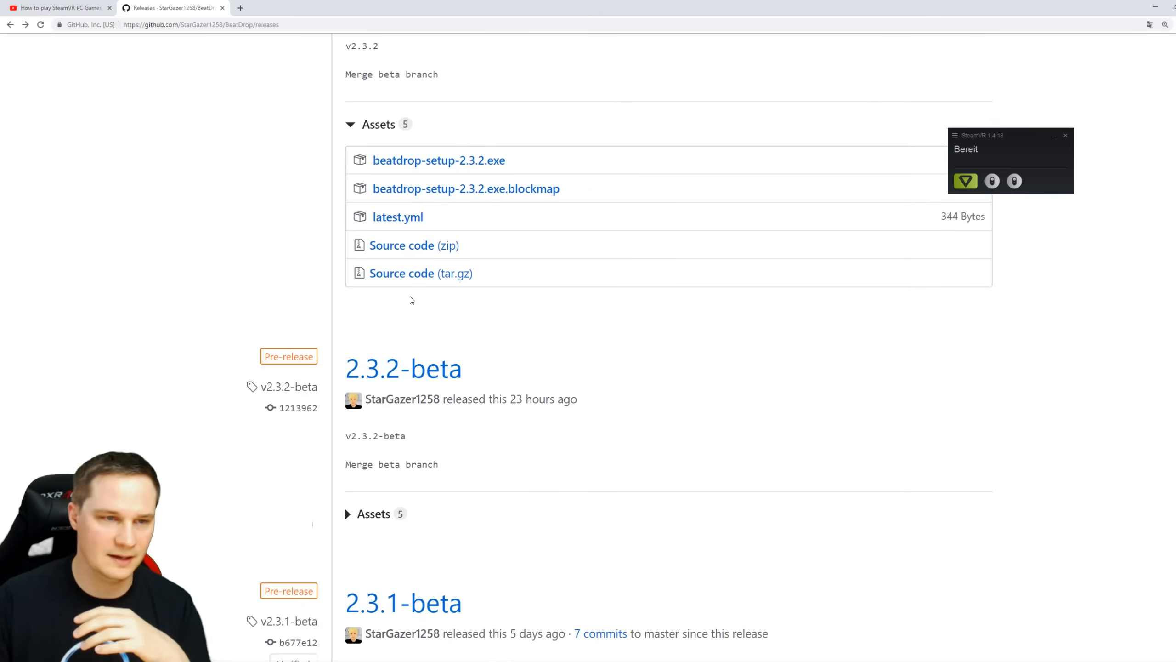
{"action": "scroll", "coordinate": [413, 299], "scroll_direction": "up", "scroll_amount": 2}
{"action": "scroll", "coordinate": [412, 299], "scroll_direction": "up", "scroll_amount": 2}
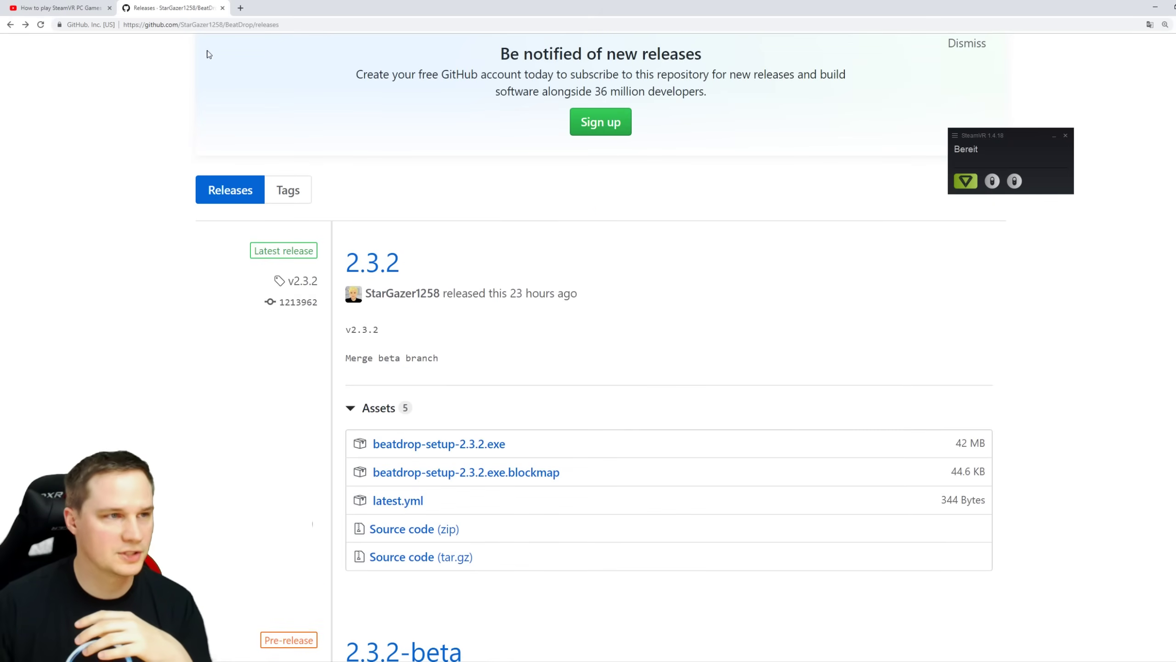
{"action": "left_click", "coordinate": [39, 25]}
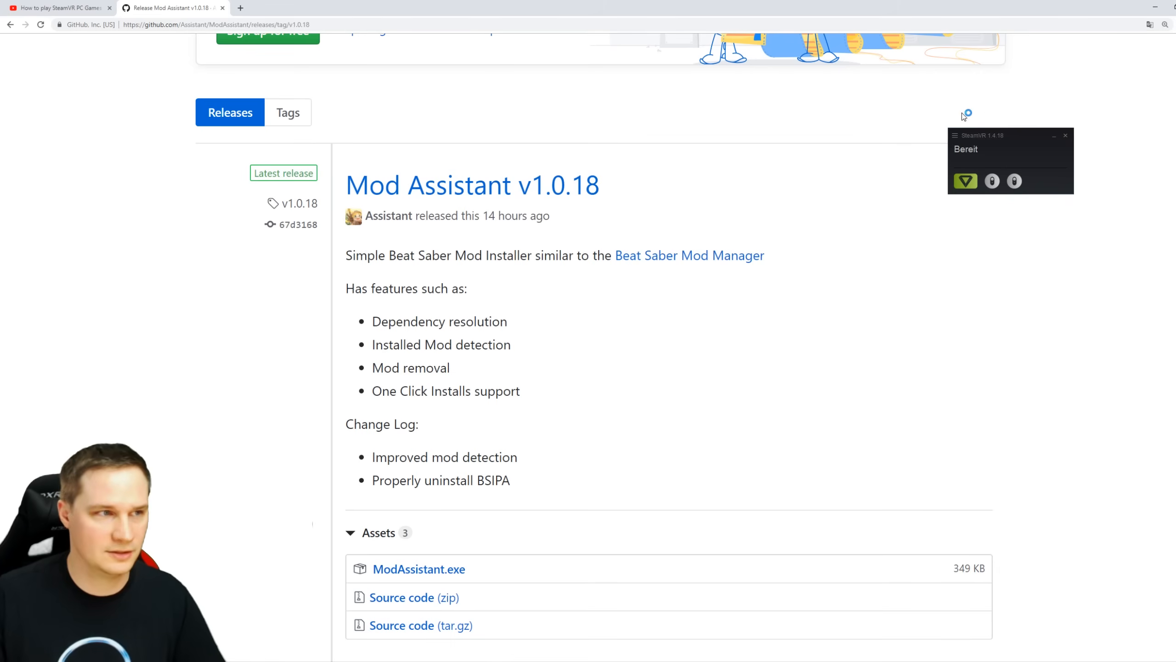
- Centre Mod Assistant, choose game version 1.0.0 and agree to the mod usage terms
{"action": "left_click", "coordinate": [1157, 6]}
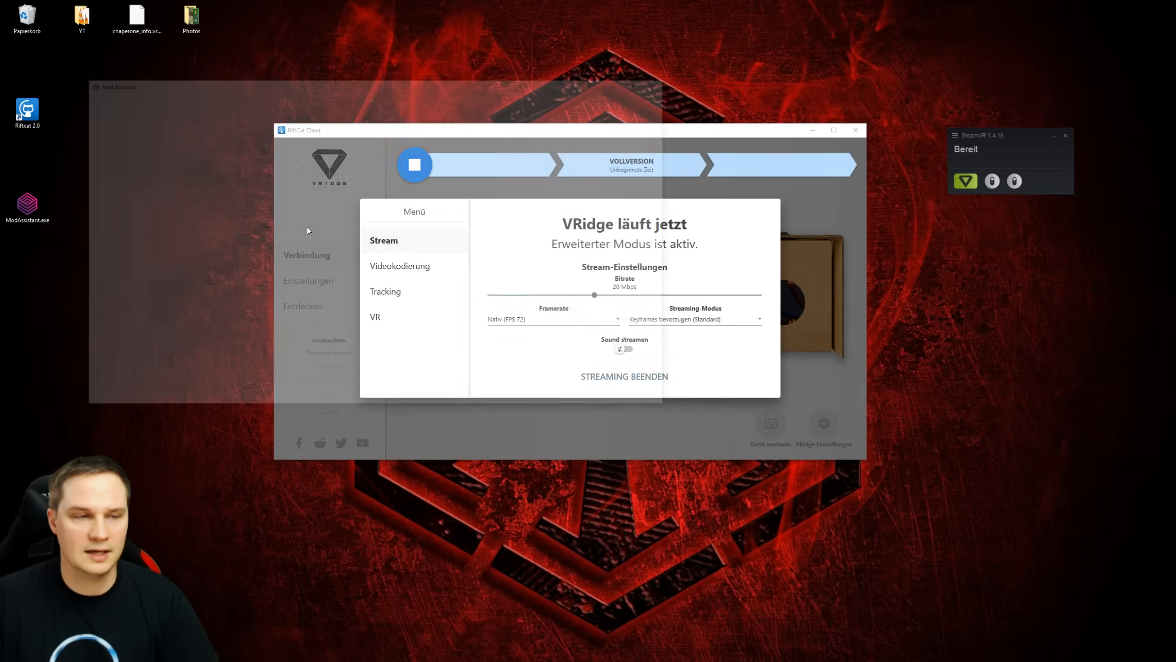
{"action": "left_click_drag", "start_coordinate": [349, 87], "coordinate": [535, 149]}
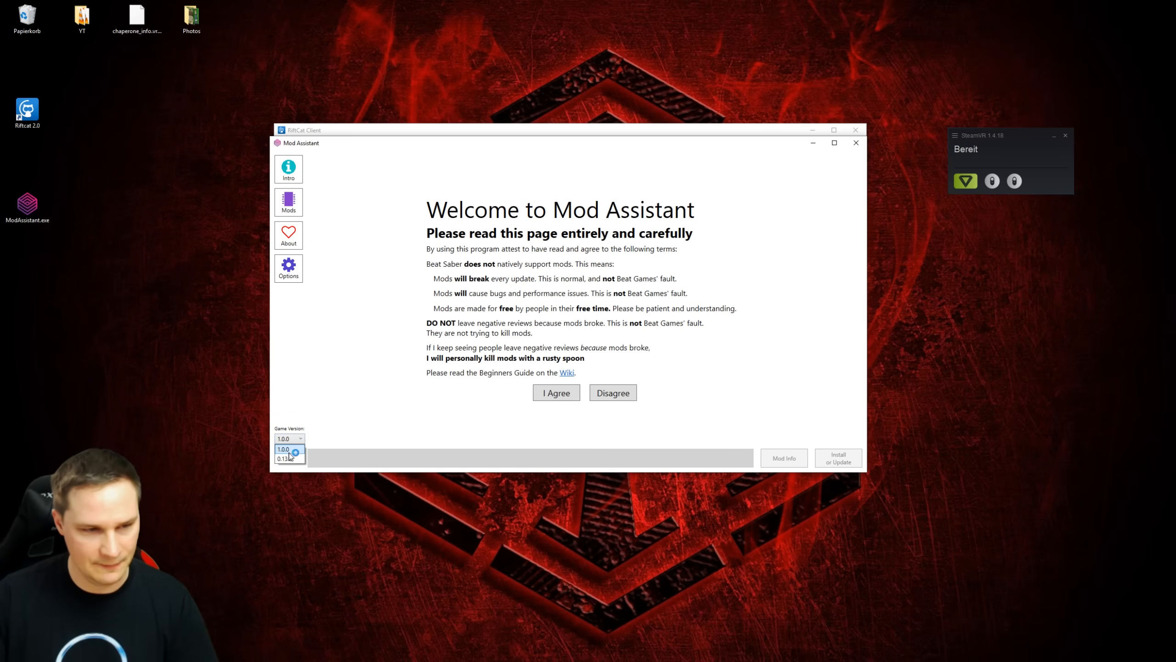
{"action": "left_click", "coordinate": [292, 451]}
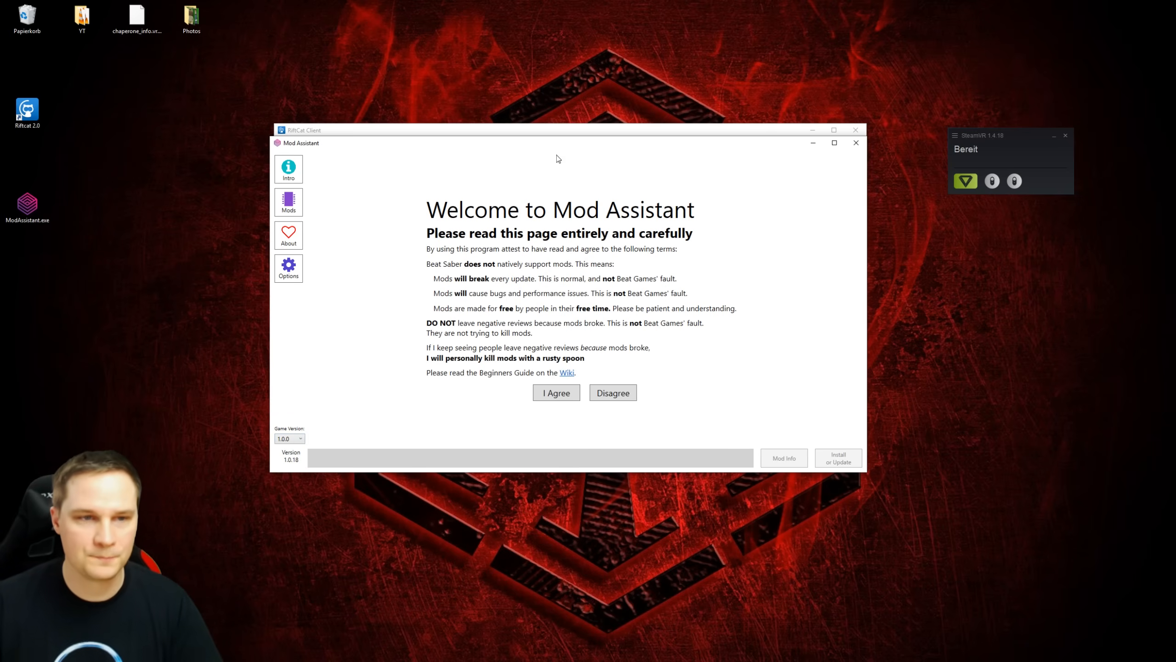
{"action": "left_click_drag", "start_coordinate": [540, 149], "coordinate": [539, 152]}
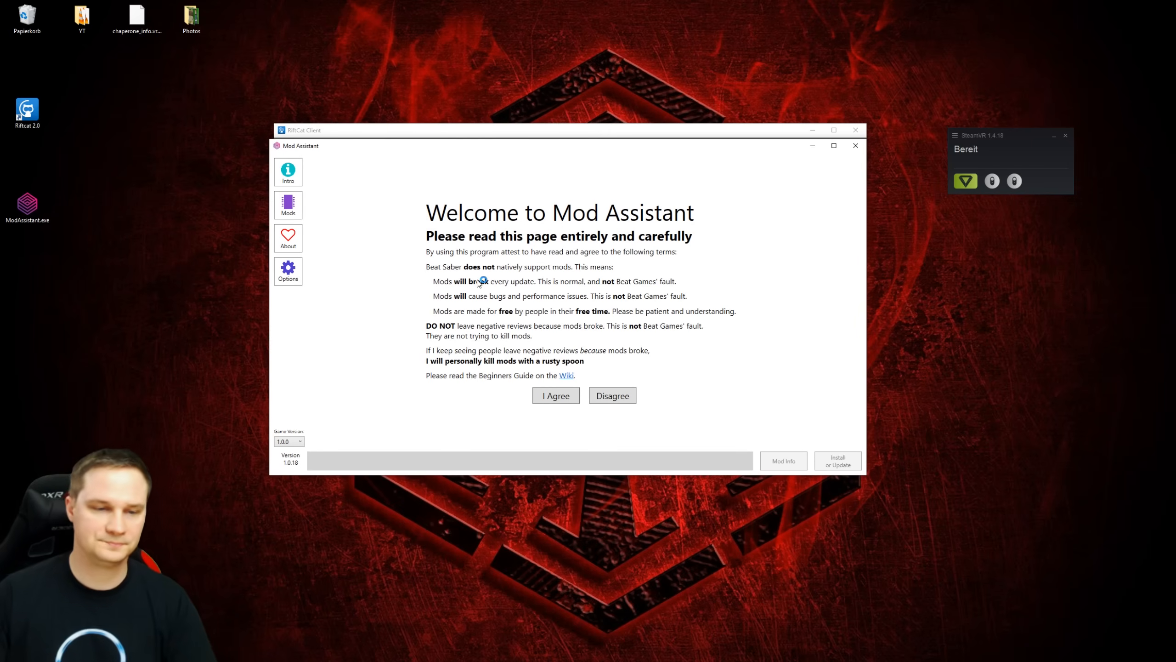
{"action": "left_click", "coordinate": [556, 397]}
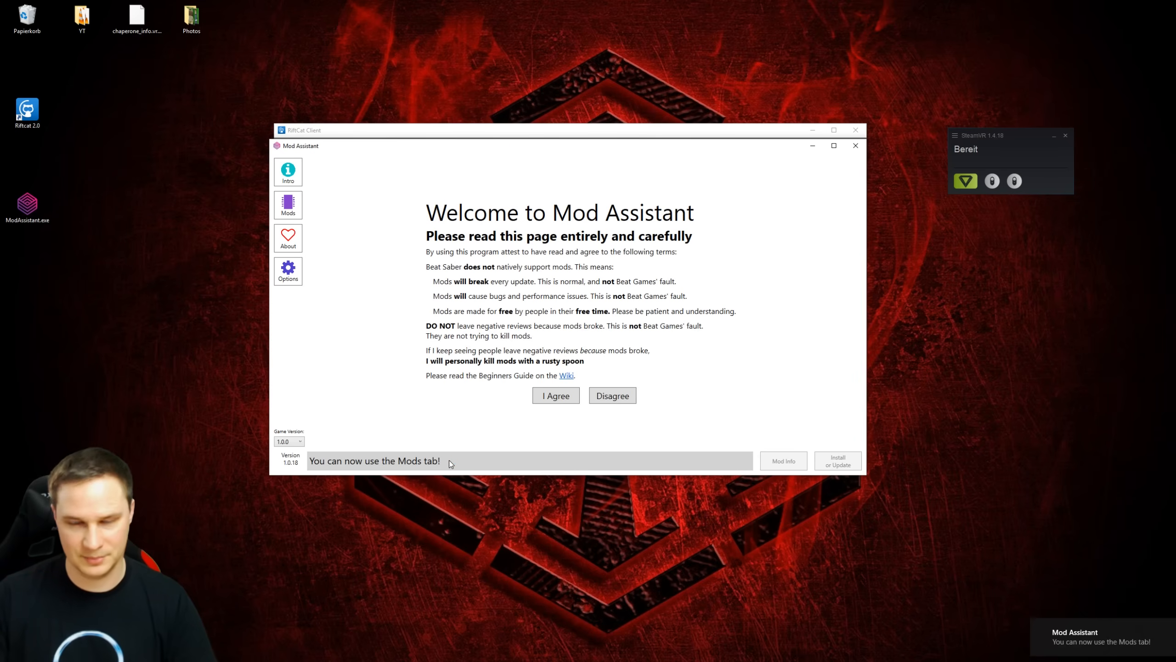
- Mark BeatSaverDownloader alongside the pre-checked core mods for installation
{"action": "left_click", "coordinate": [288, 205]}
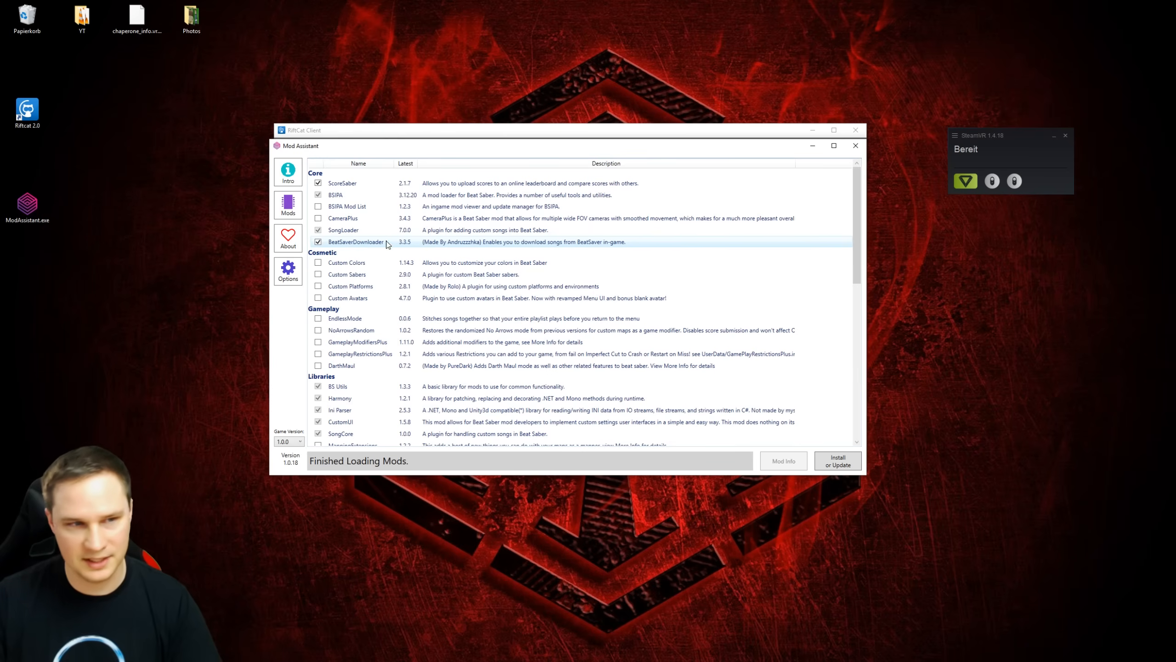
{"action": "left_click", "coordinate": [318, 242]}
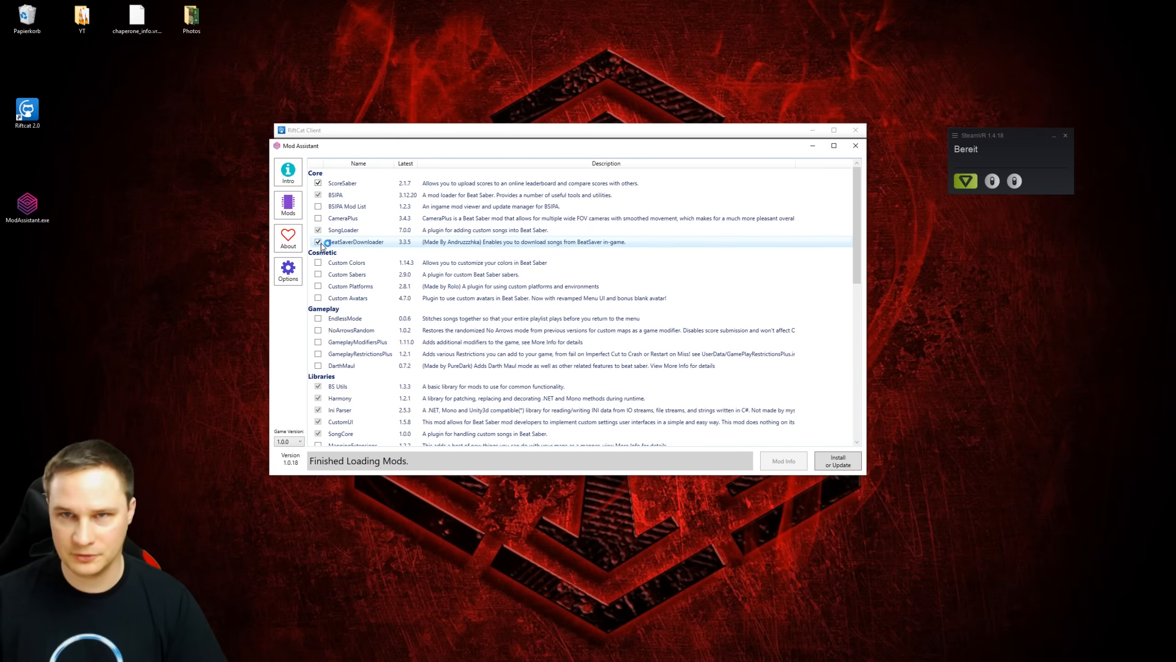
{"action": "left_click", "coordinate": [318, 242]}
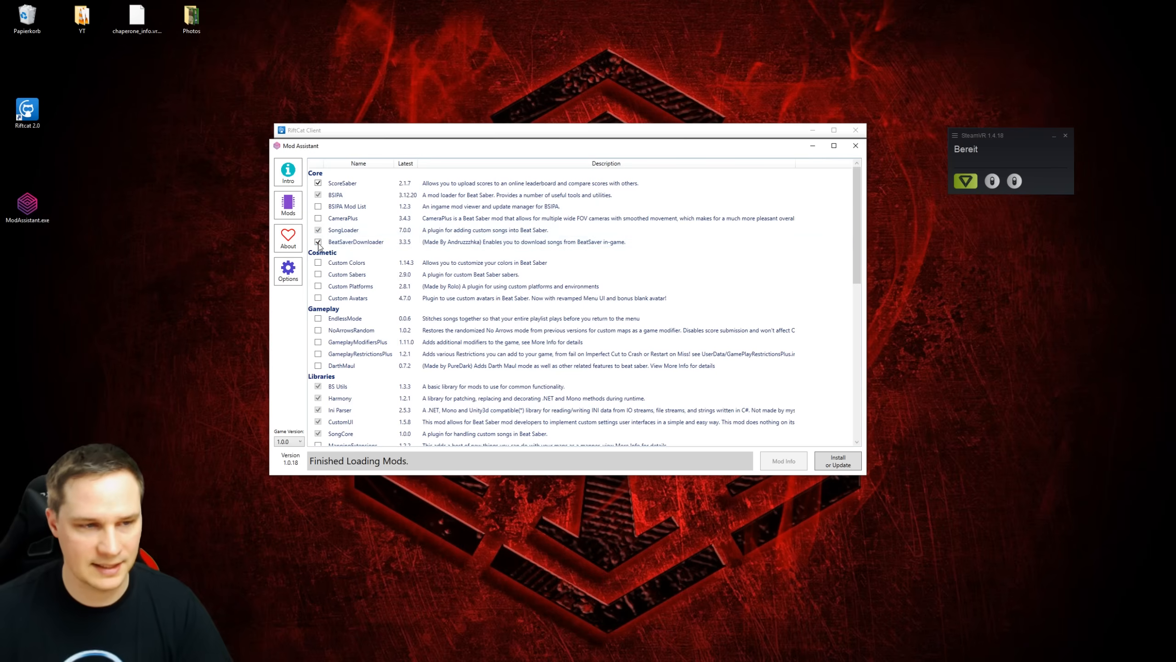
{"action": "left_click", "coordinate": [318, 242]}
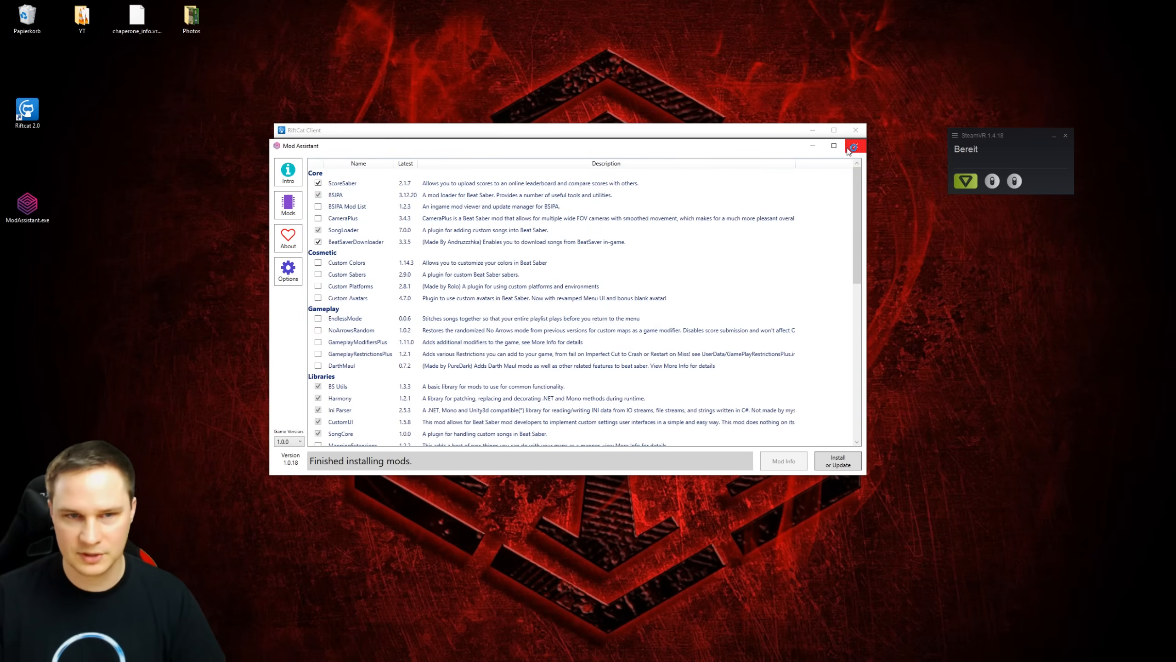
- Close Mod Assistant, leaving the RiftCat VRidge streaming session on the desktop
{"action": "left_click", "coordinate": [852, 147]}
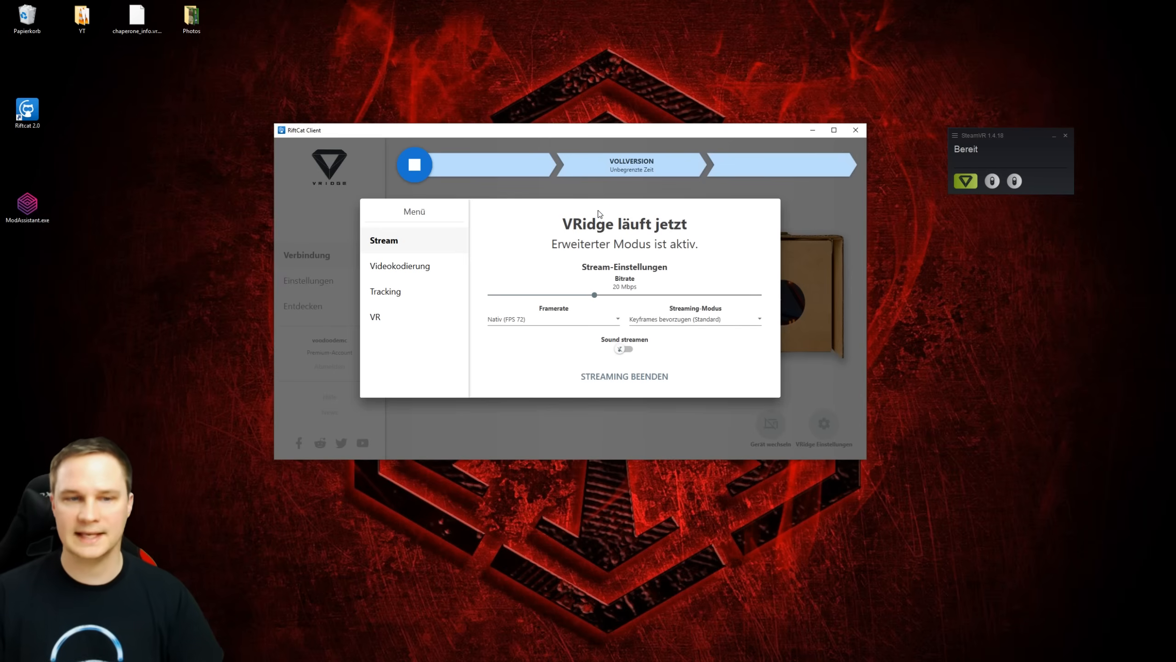